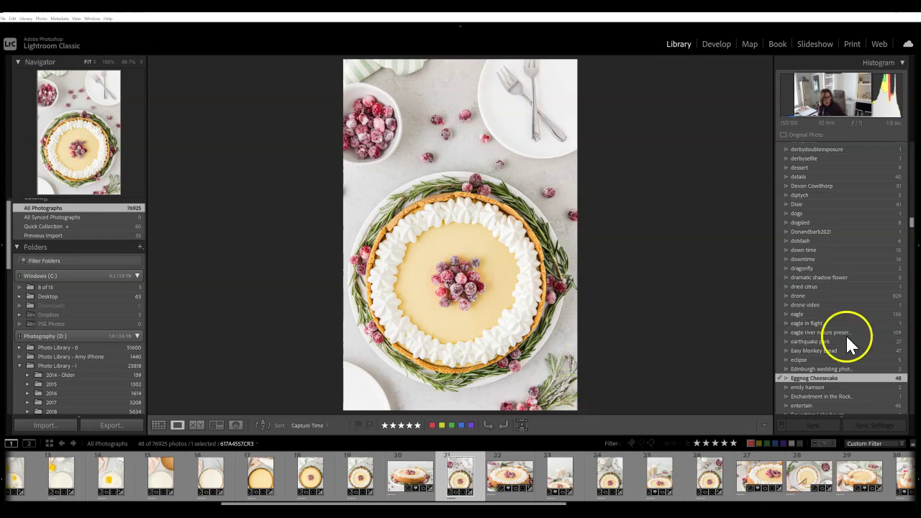
Show the photos with the Eggnog Cheesecake keyword as a grid and try to move one photo to another position
left_click(900, 378)
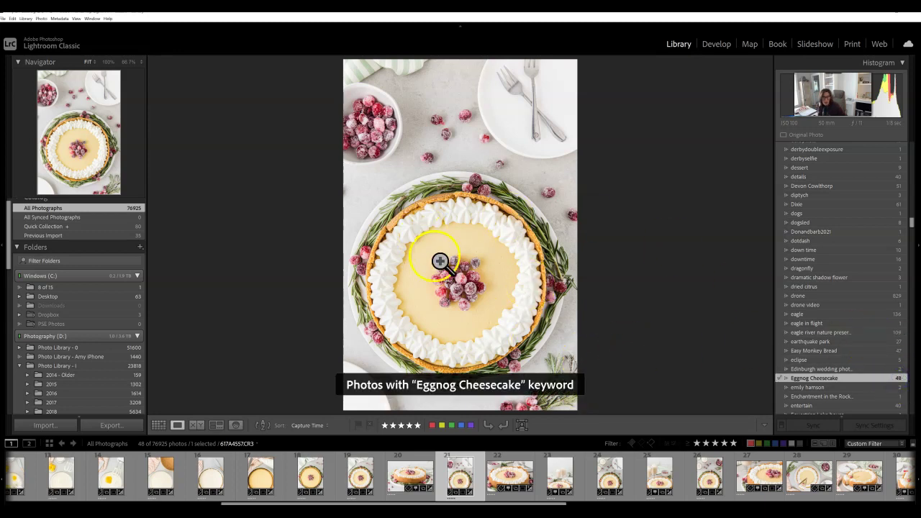
left_click(158, 426)
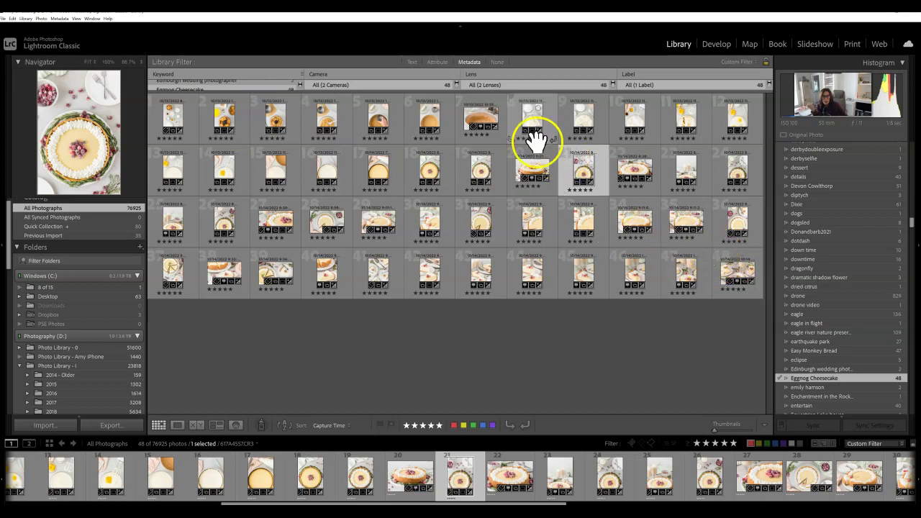
left_click_drag(468, 122, 430, 123)
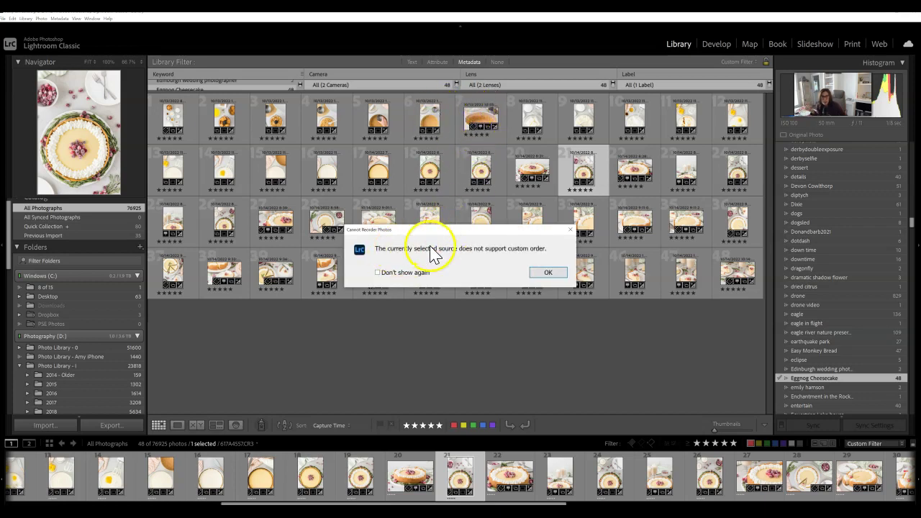
left_click(548, 275)
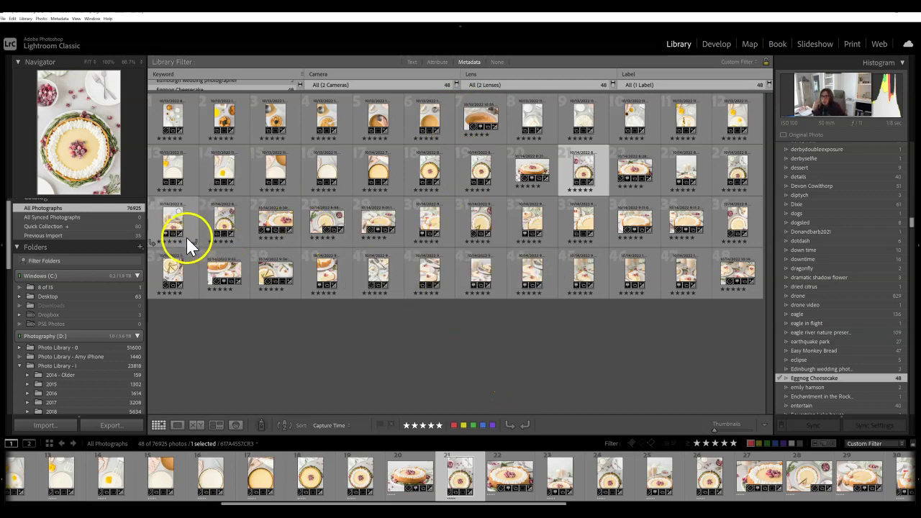
Select all the Eggnog Cheesecake photos in the grid
left_click(167, 124)
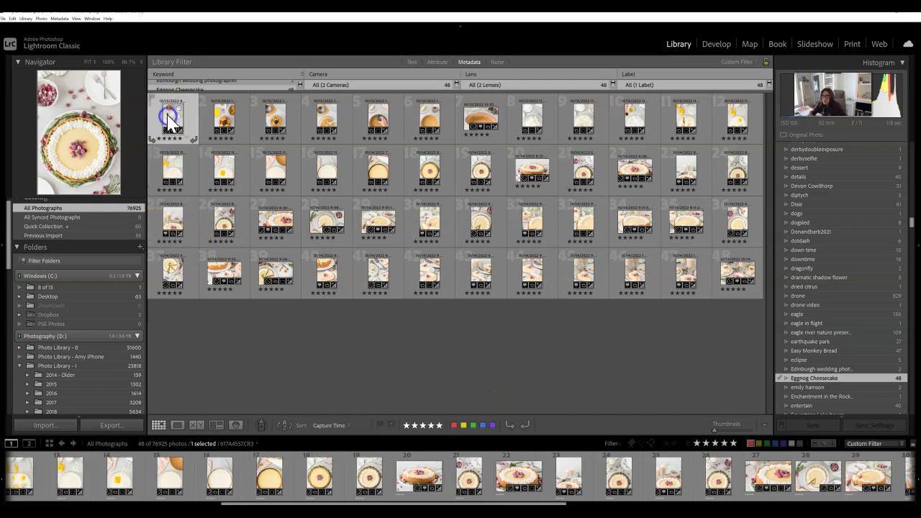
left_click_drag(167, 124, 729, 271)
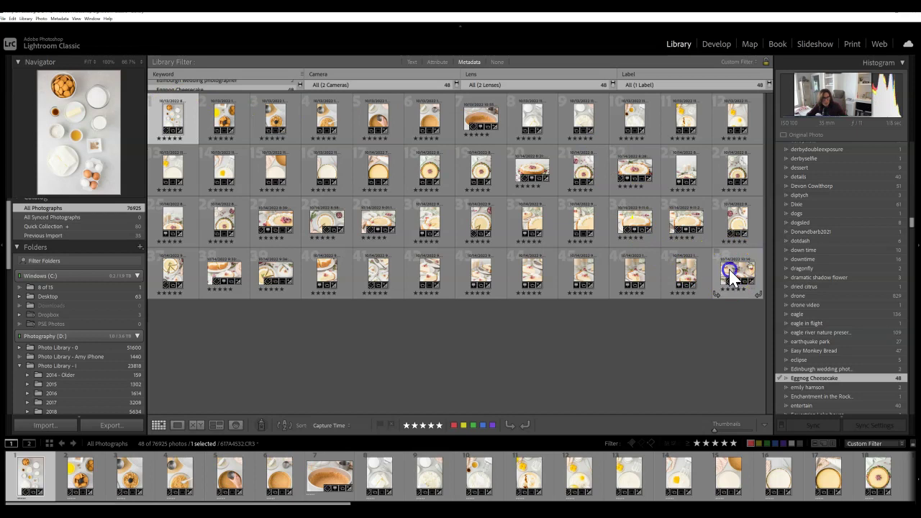
key("ctrl+a")
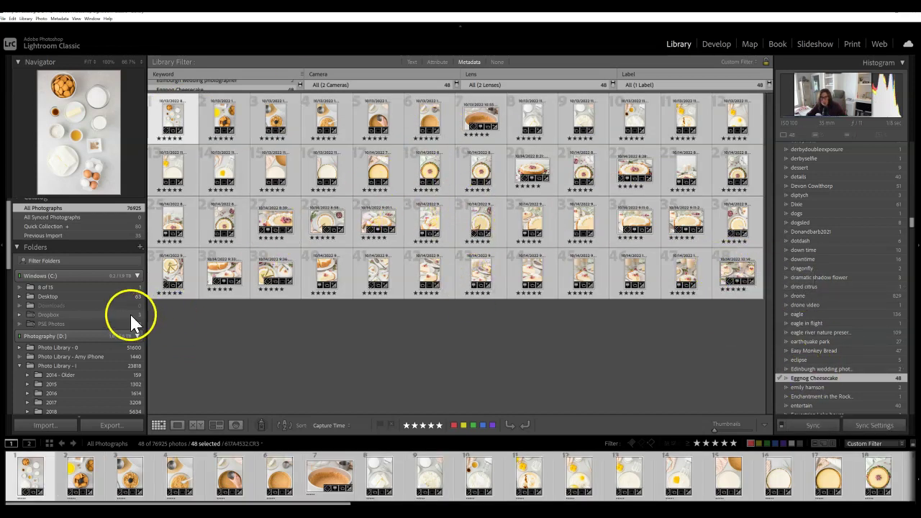
Create a regular collection named "cheesecake re-ordering demo" without including the selected photos
scroll(109, 304, "down", 3)
scroll(112, 302, "up", 3)
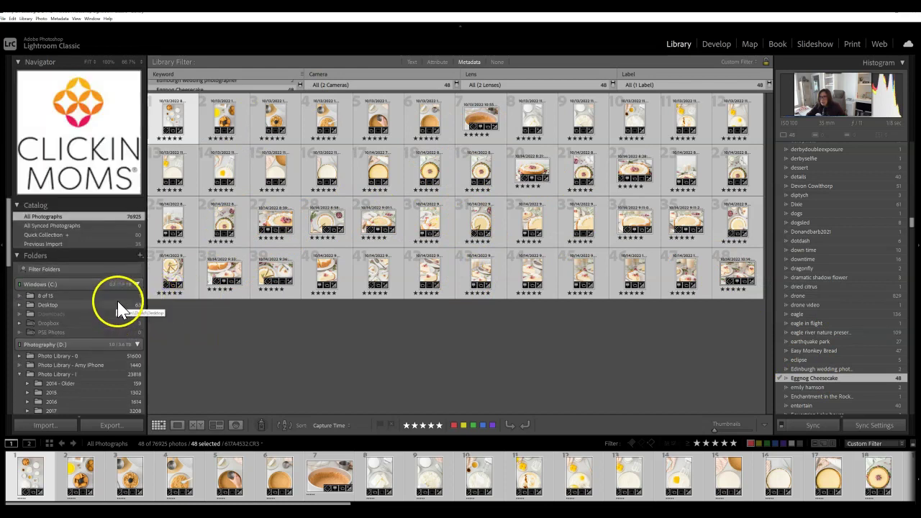
scroll(119, 298, "down", 10)
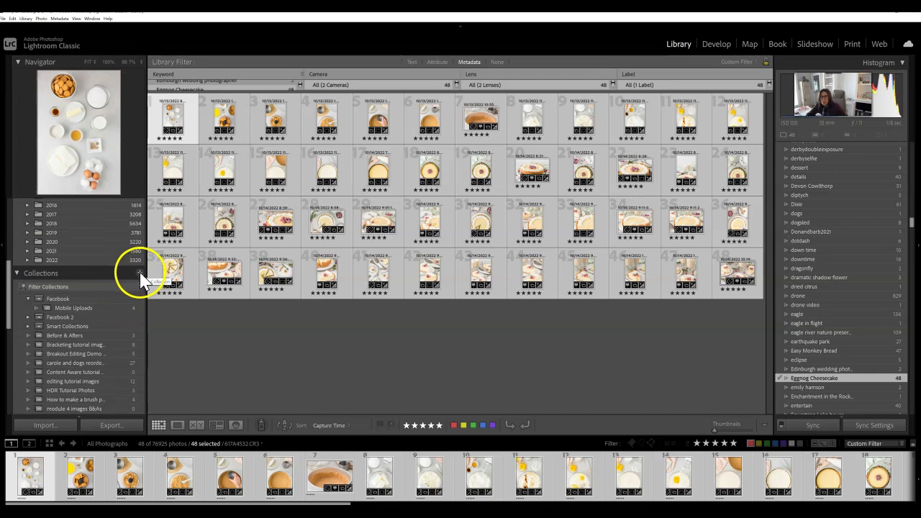
left_click(141, 273)
left_click(66, 275)
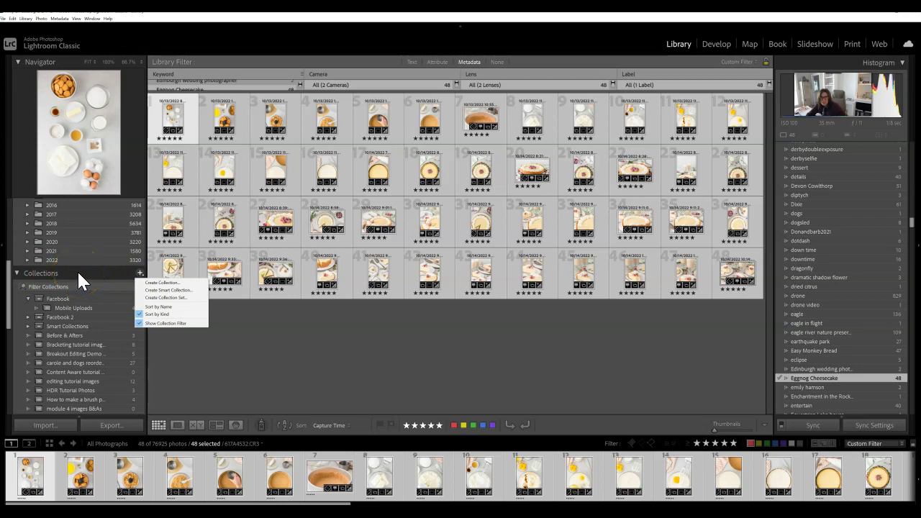
left_click(160, 283)
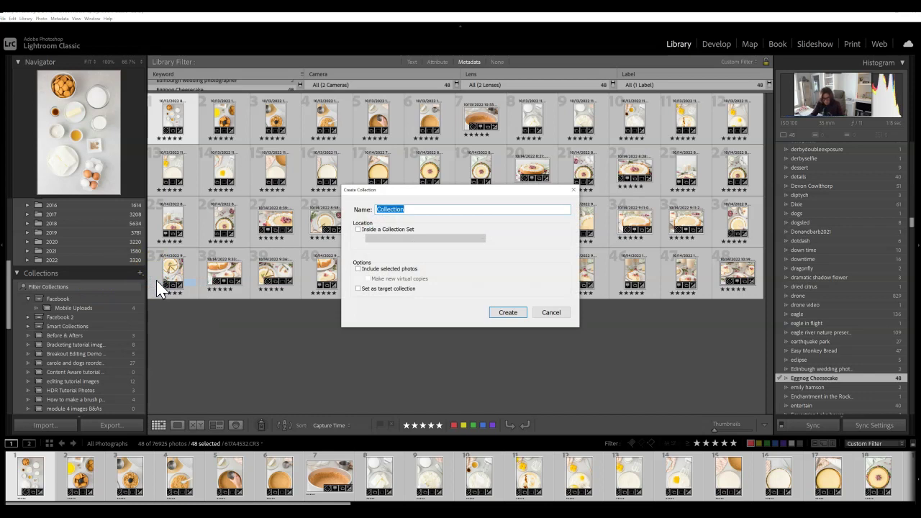
type("cheesecake re-r")
key("BackSpace")
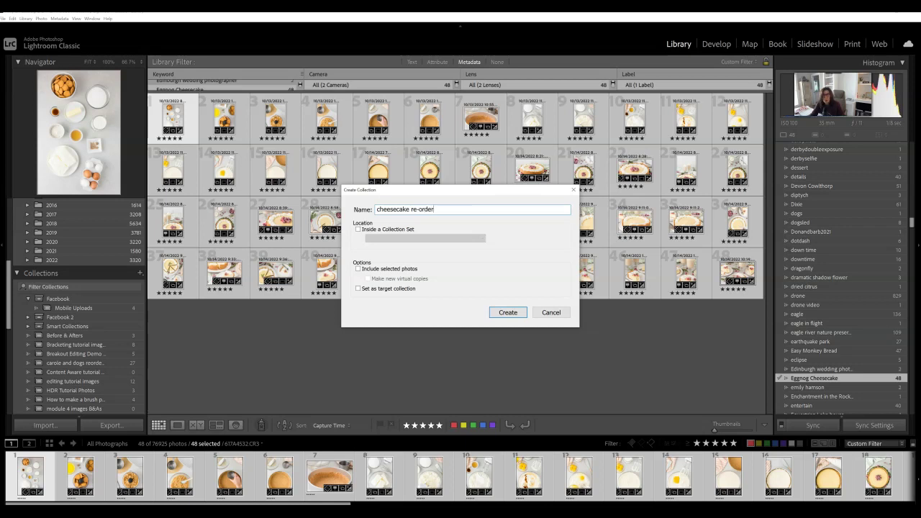
type("ordering demo")
key("Return")
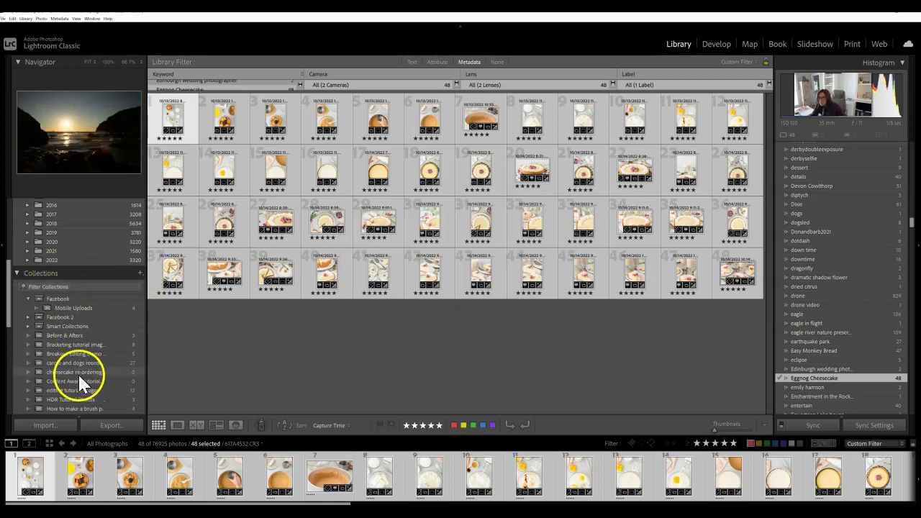
Select the cheesecake photos from first to last and add them to the cheesecake re-ordering demo collection
scroll(78, 370, "down", 3)
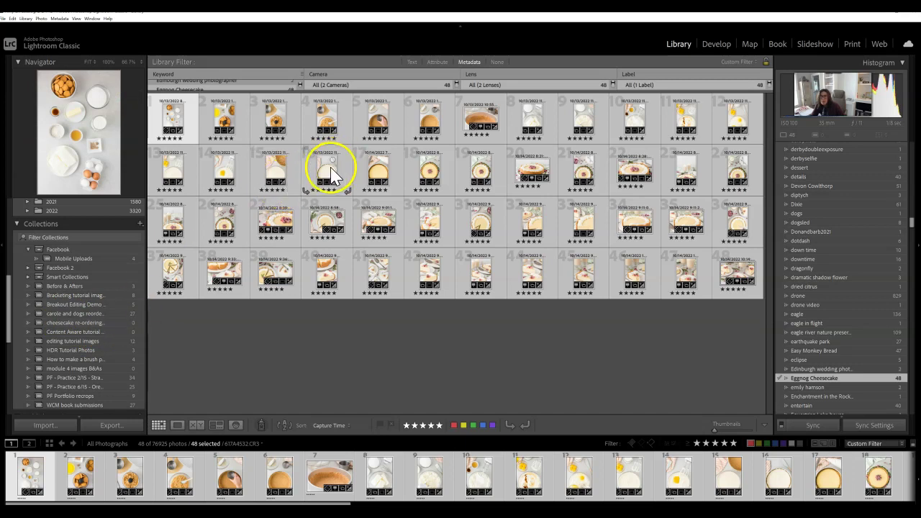
left_click(191, 128)
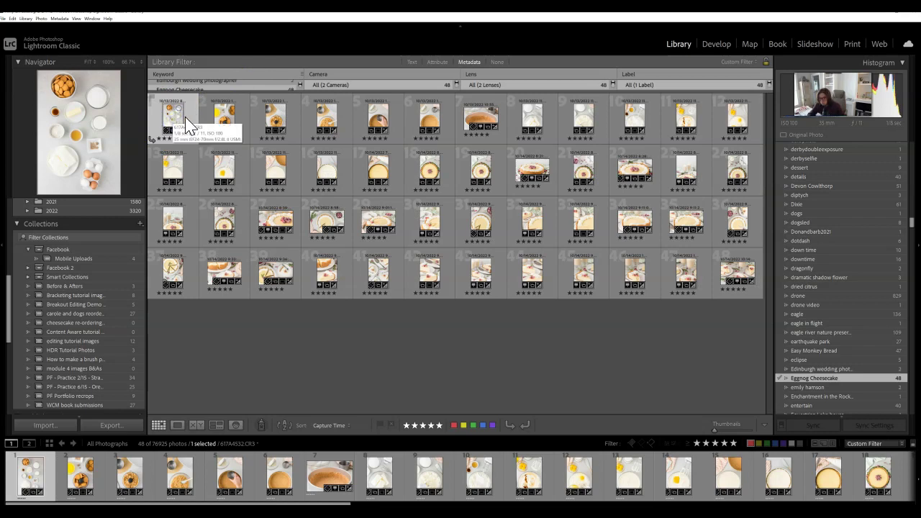
left_click(730, 267, "shift")
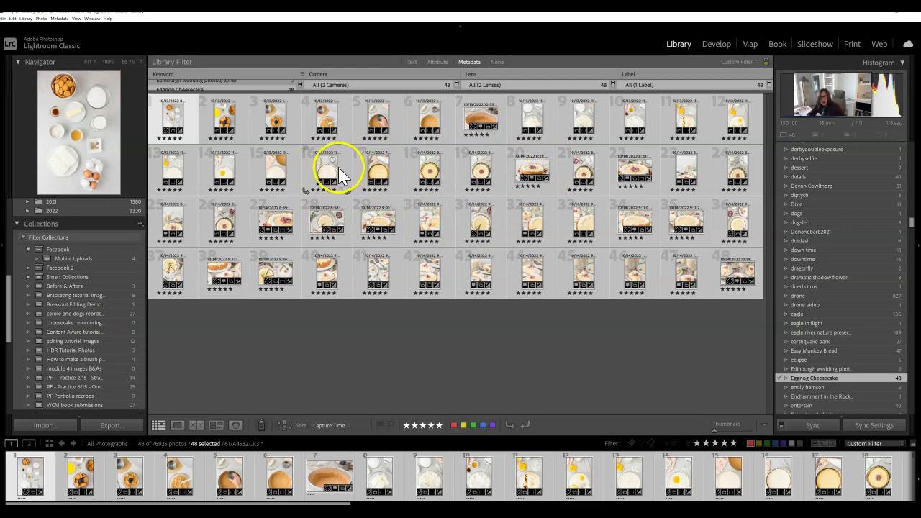
left_click_drag(323, 168, 99, 324)
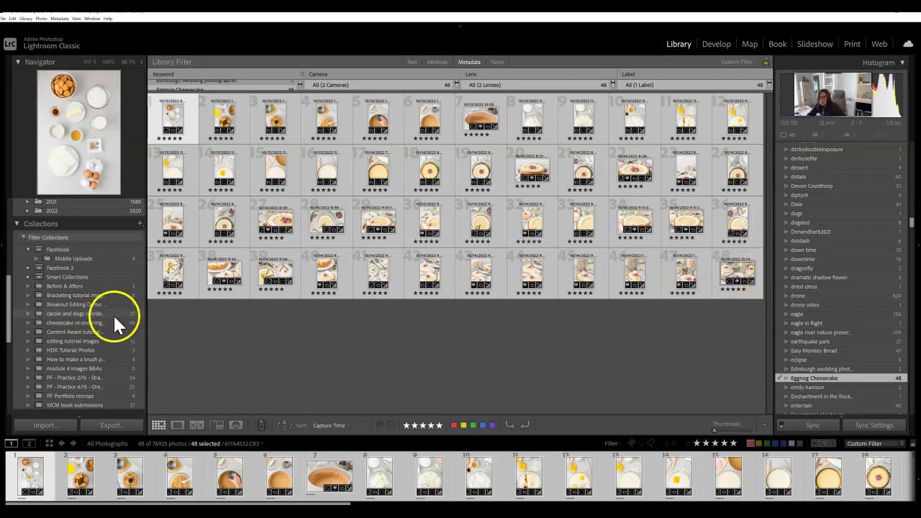
Open the cheesecake re-ordering demo collection
left_click(95, 321)
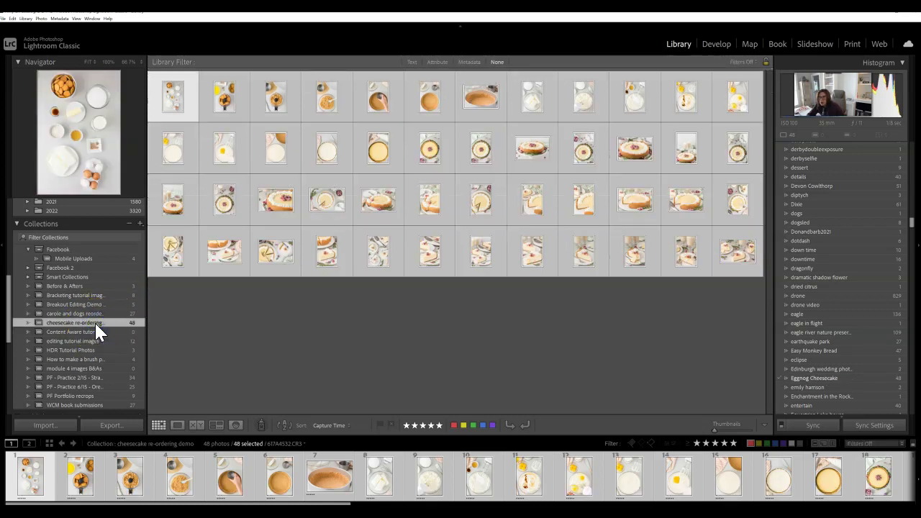
left_click(101, 325)
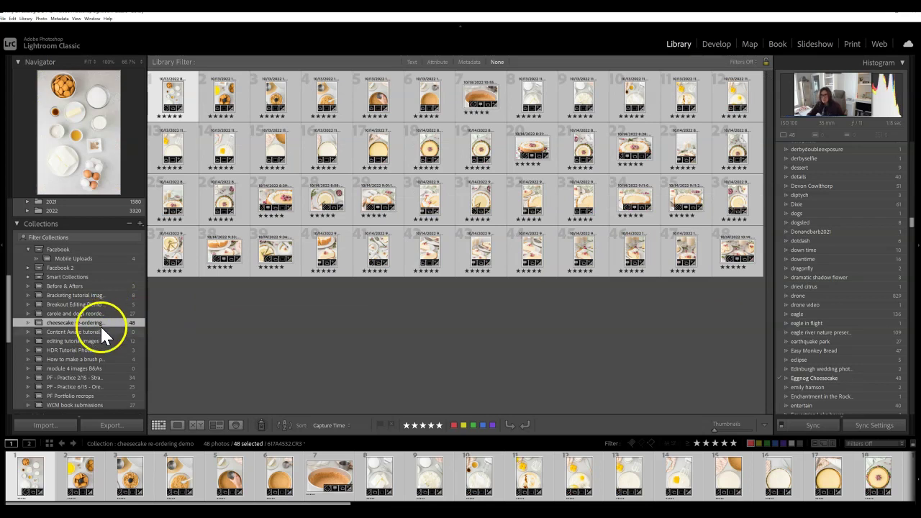
left_click(96, 333)
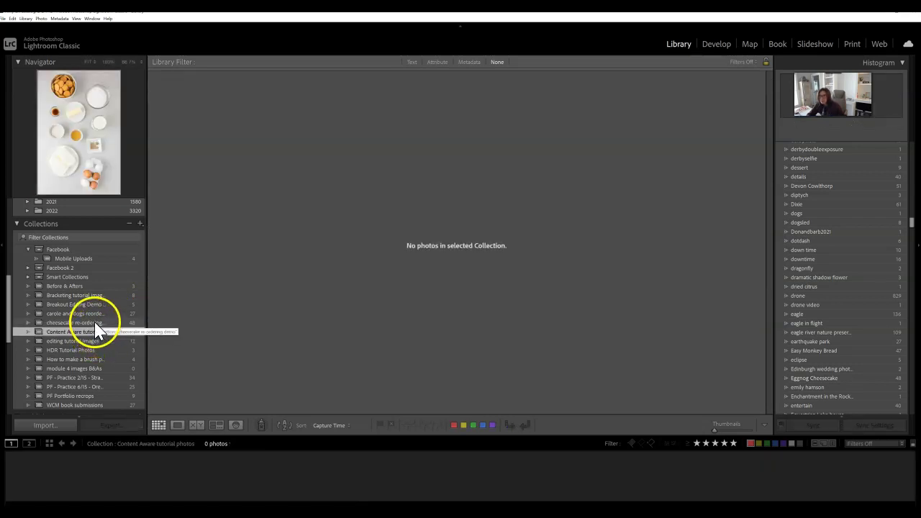
left_click(94, 304)
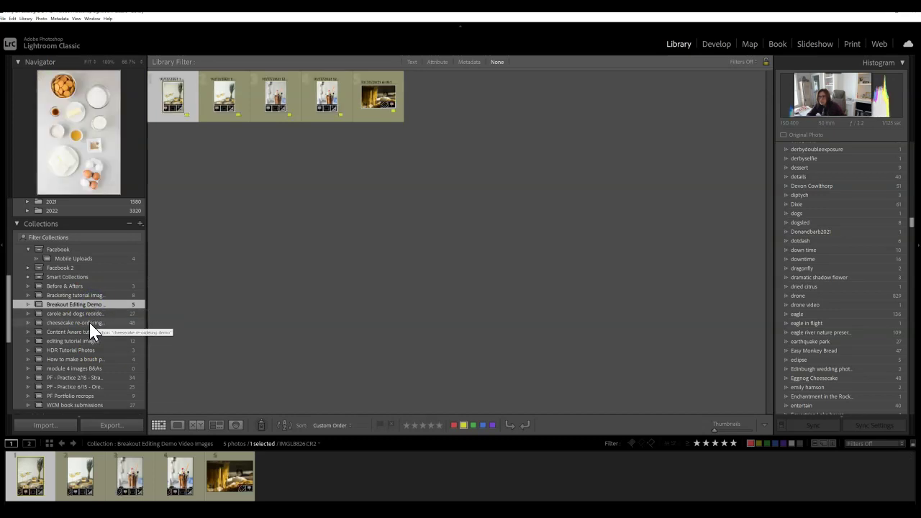
left_click(92, 315)
left_click(91, 317)
left_click(85, 324)
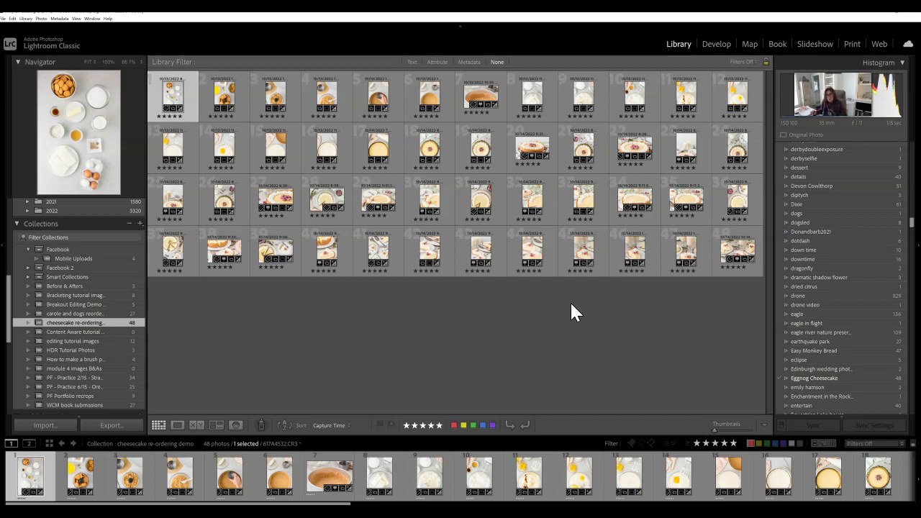
left_click(500, 157)
left_click_drag(493, 146, 504, 179)
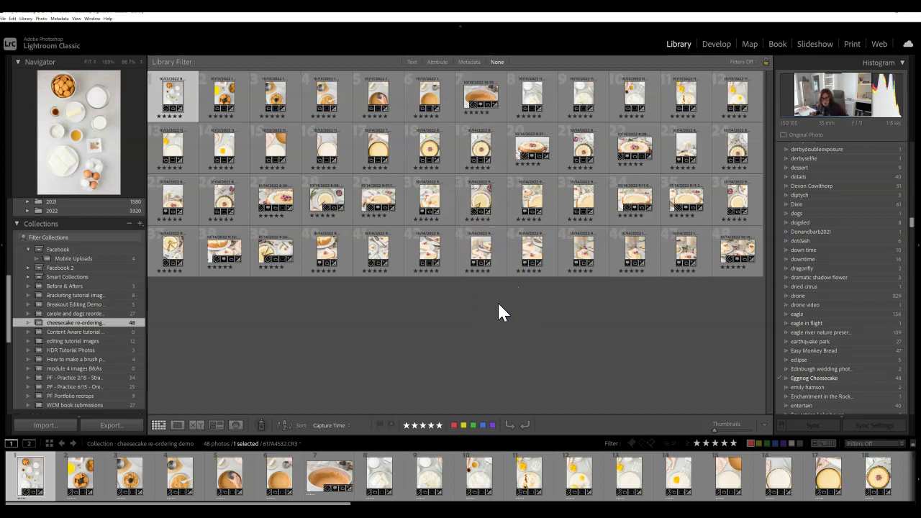
left_click(500, 288)
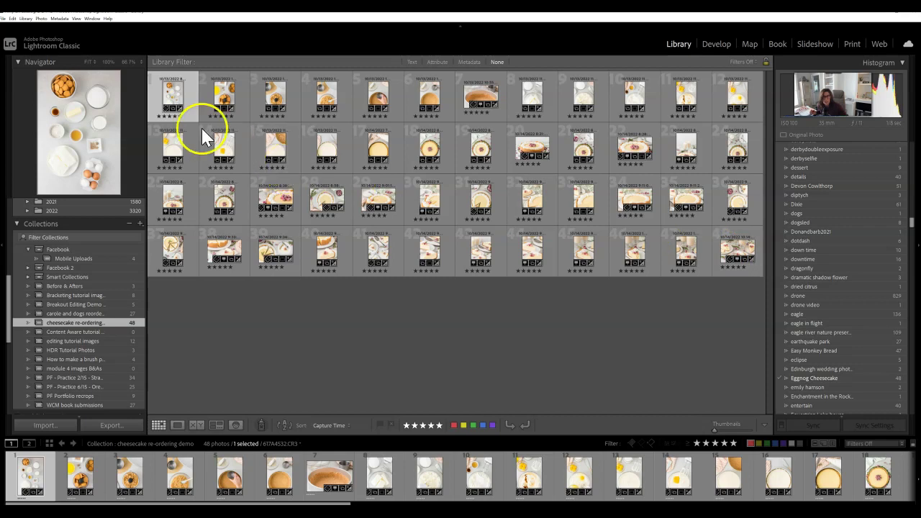
View the collection's first and last photos enlarged and return to the thumbnail grid
double_click(174, 98)
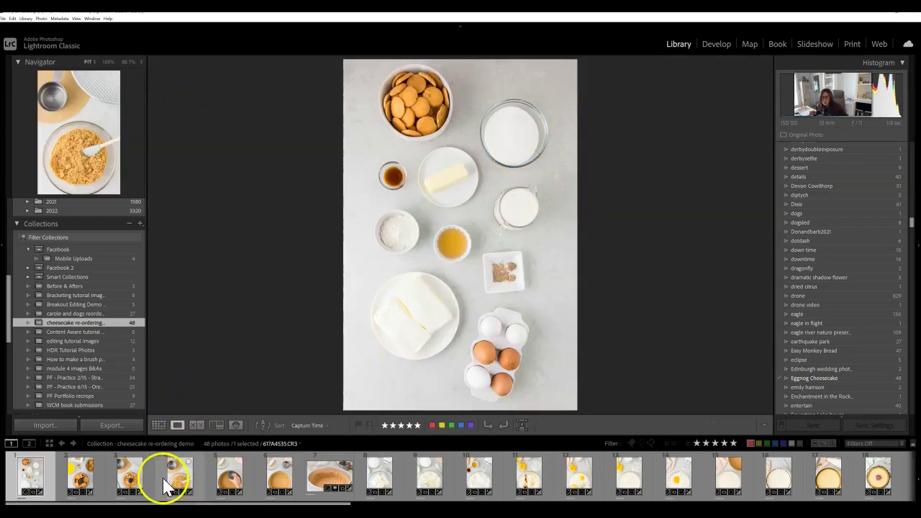
left_click_drag(331, 504, 897, 495)
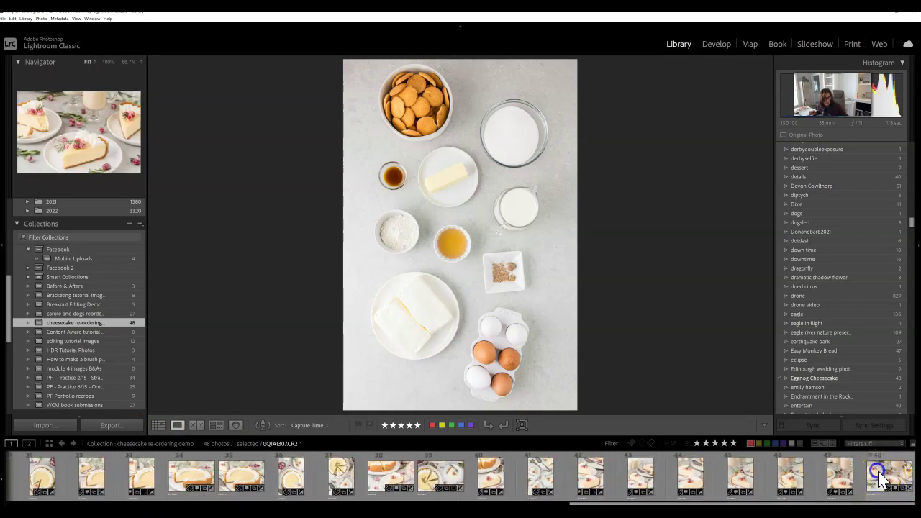
left_click(879, 479)
left_click(881, 479)
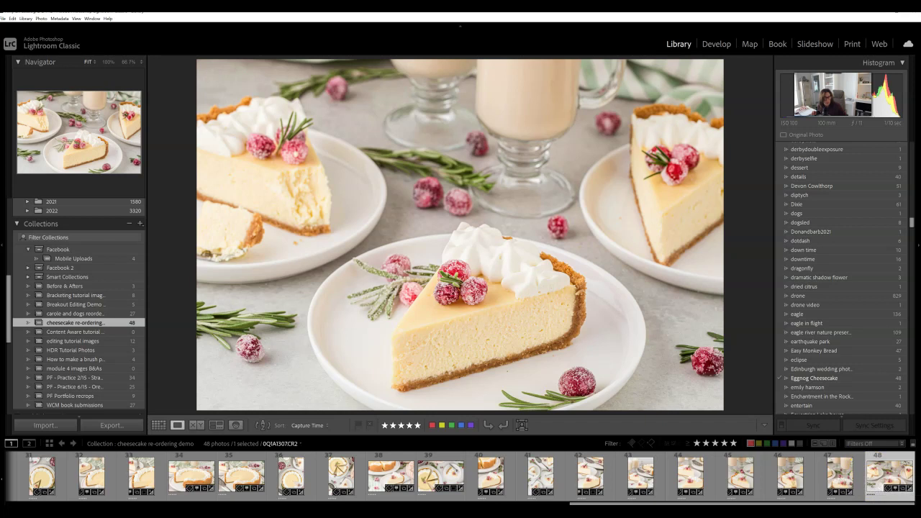
left_click(860, 502)
left_click(270, 496)
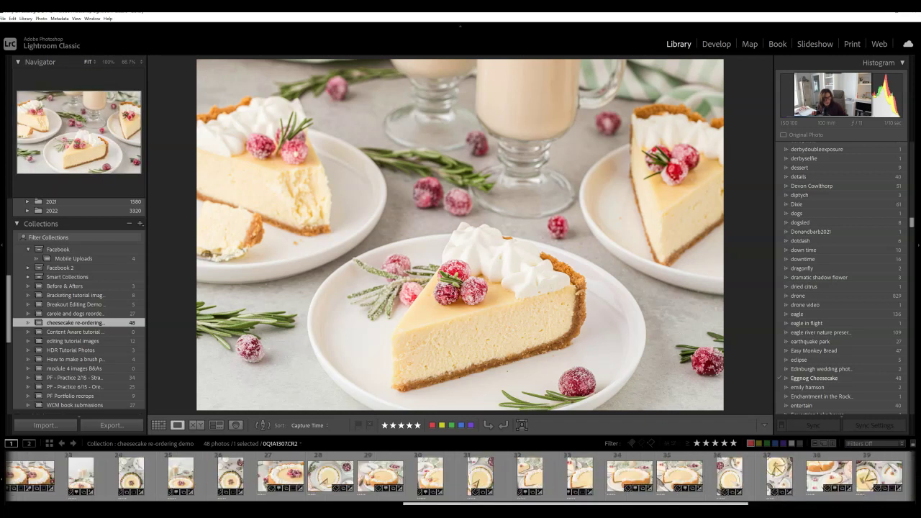
left_click(172, 424)
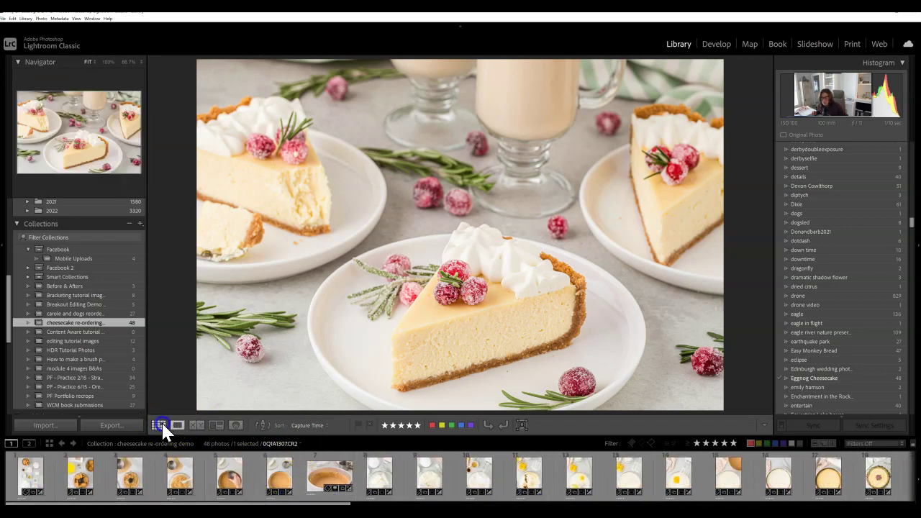
left_click(160, 425)
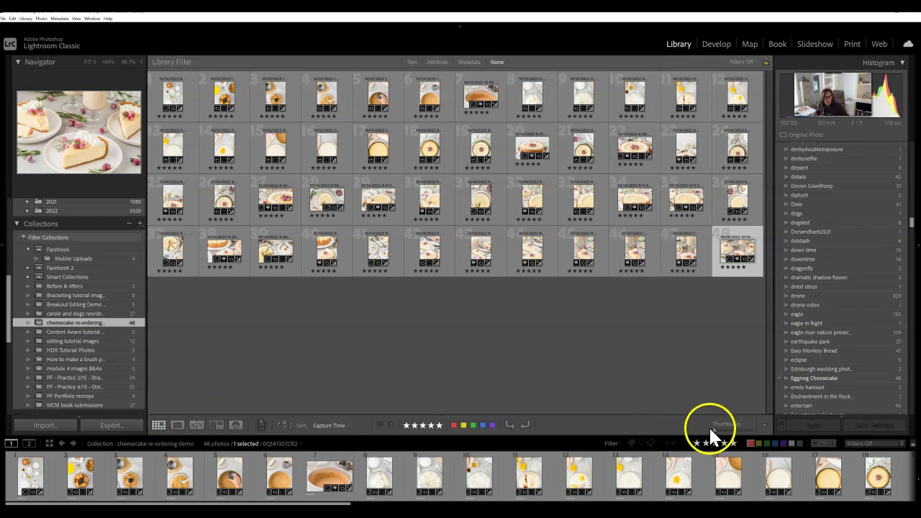
Enlarge the grid thumbnails slightly and move the eighth photo, cream cheese in a glass bowl, to second place
left_click_drag(719, 428, 721, 429)
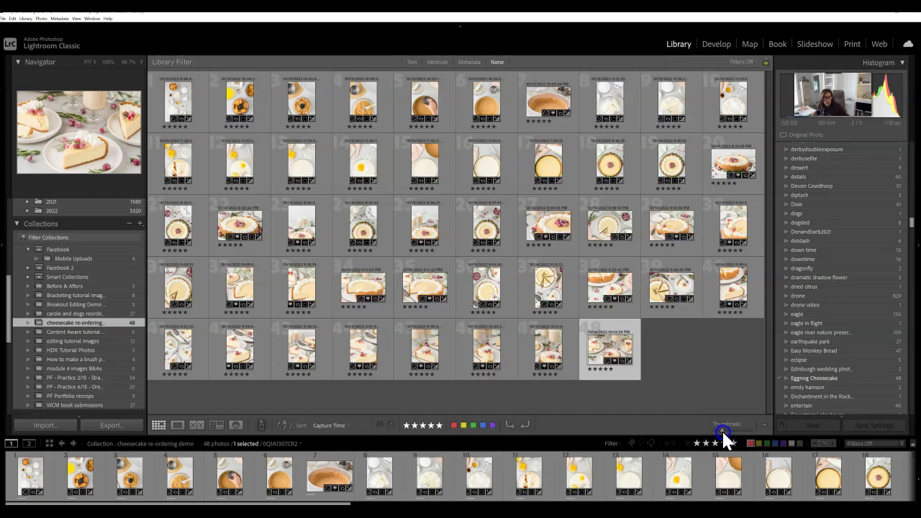
left_click_drag(723, 432, 723, 434)
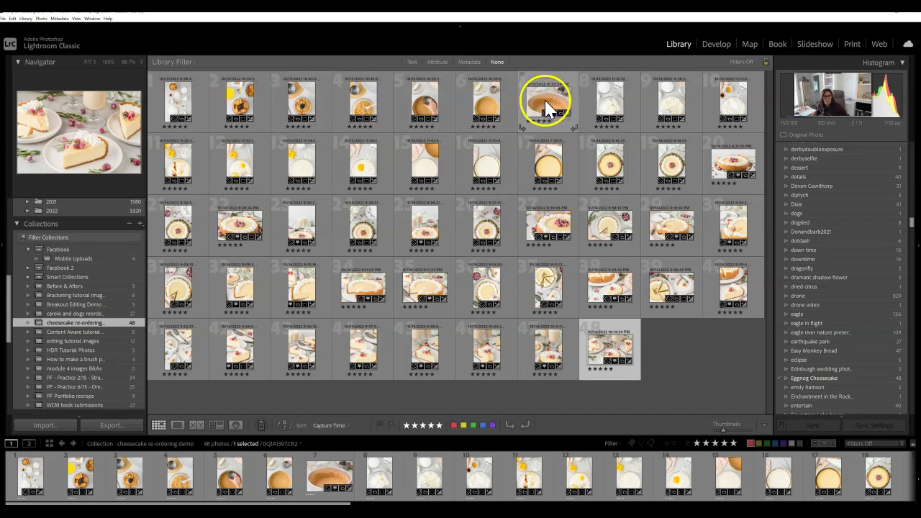
mouse_move(435, 165)
left_mouse_down()
mouse_move(179, 158)
mouse_move(329, 93)
mouse_move(447, 104)
mouse_move(657, 99)
mouse_move(180, 111)
mouse_move(199, 103)
mouse_move(707, 108)
mouse_move(582, 165)
mouse_move(637, 112)
mouse_move(539, 104)
mouse_move(271, 110)
mouse_move(597, 104)
left_mouse_up()
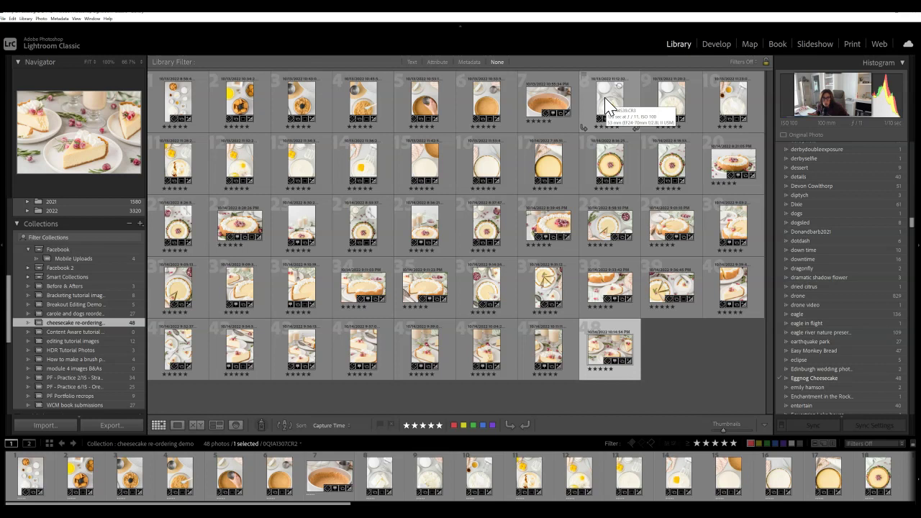
mouse_move(606, 107)
left_mouse_down()
mouse_move(592, 91)
mouse_move(610, 91)
mouse_move(159, 275)
mouse_move(602, 97)
mouse_move(606, 106)
mouse_move(544, 93)
mouse_move(336, 95)
mouse_move(272, 106)
mouse_move(172, 97)
mouse_move(220, 101)
left_mouse_up()
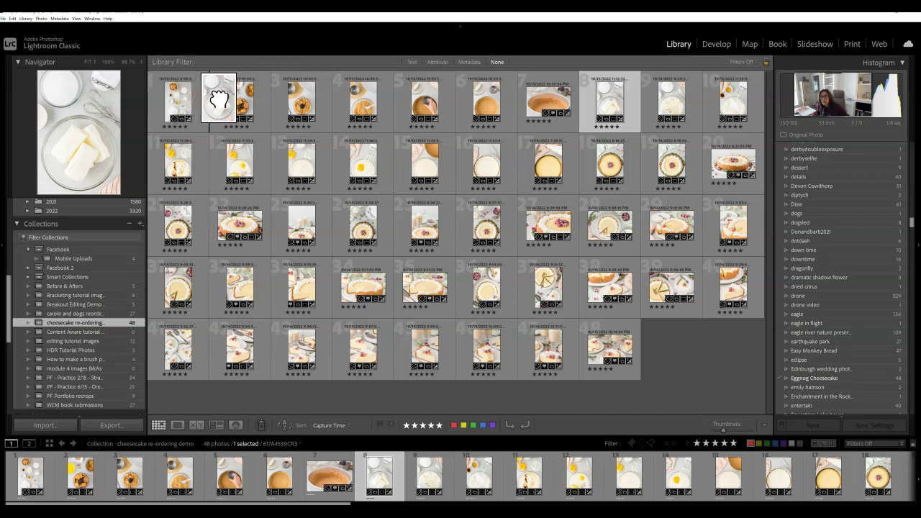
mouse_move(219, 100)
left_mouse_down()
mouse_move(645, 92)
mouse_move(638, 97)
mouse_move(647, 103)
mouse_move(436, 92)
mouse_move(234, 101)
left_mouse_up()
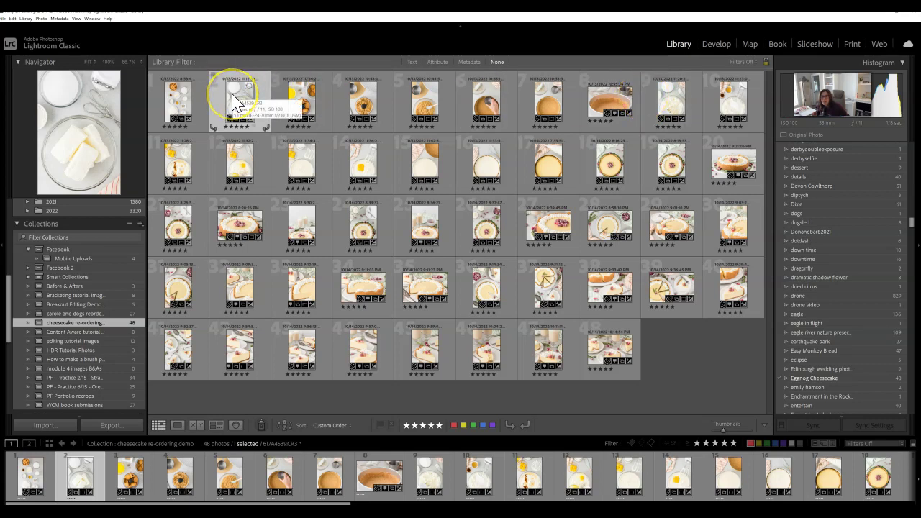
Move the cream cheese photo from second place back to eighth place in the collection
mouse_move(233, 101)
left_mouse_down()
mouse_move(246, 93)
mouse_move(621, 97)
mouse_move(633, 106)
mouse_move(637, 96)
mouse_move(633, 107)
left_mouse_up()
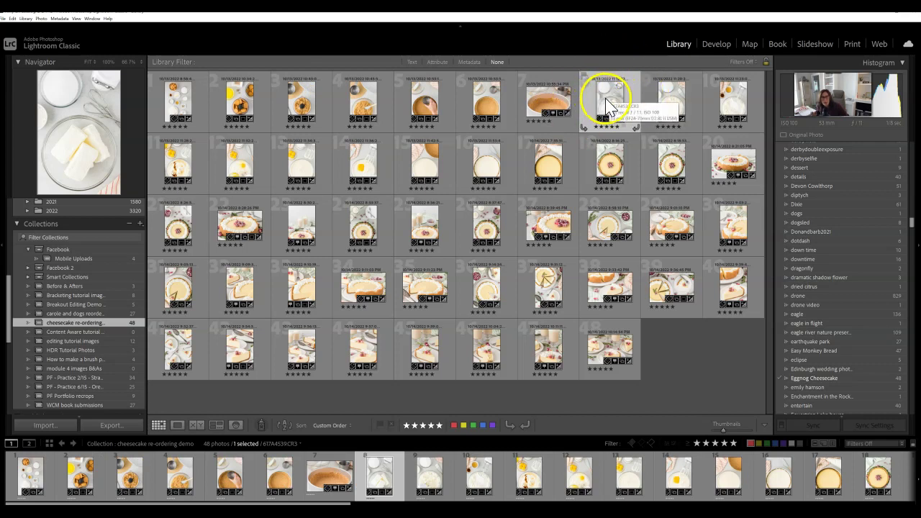
Open the export settings for the selected cream cheese photo, view the options and close them without exporting
left_click_drag(600, 103, 3, 24)
left_click(5, 19)
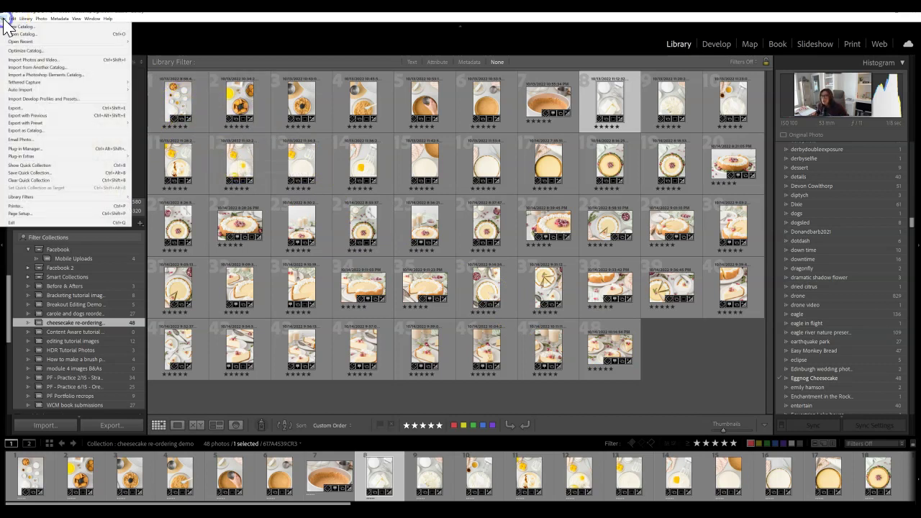
left_click(13, 113)
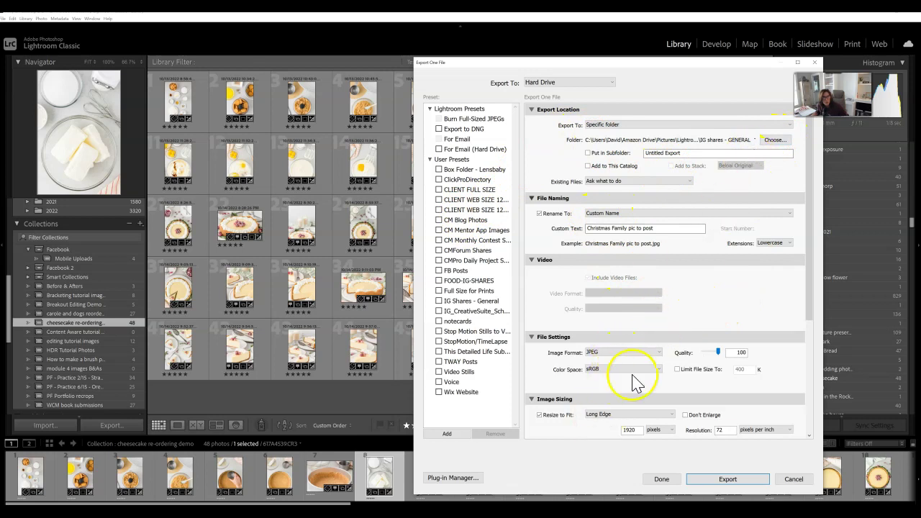
left_click(795, 480)
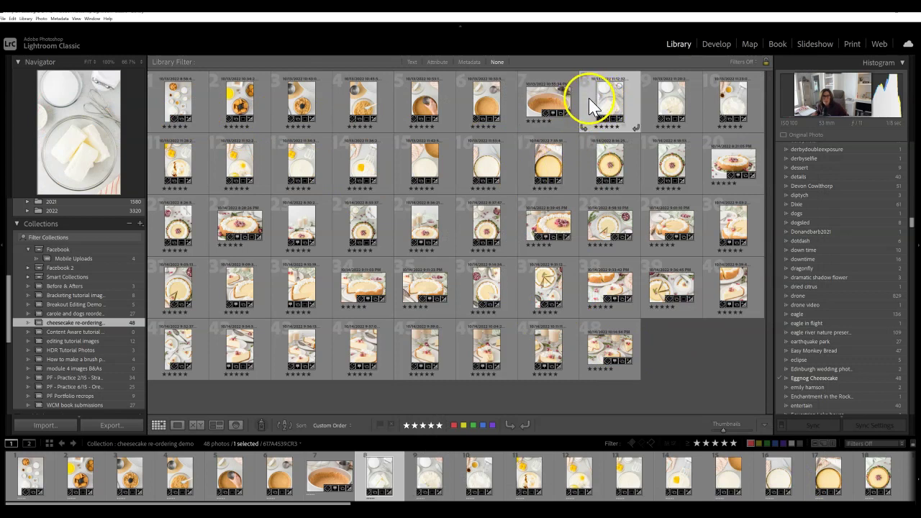
Move the eighth photo, cream cheese in a glass bowl, to second place again
left_click_drag(594, 100, 435, 97)
left_click_drag(604, 101, 209, 98)
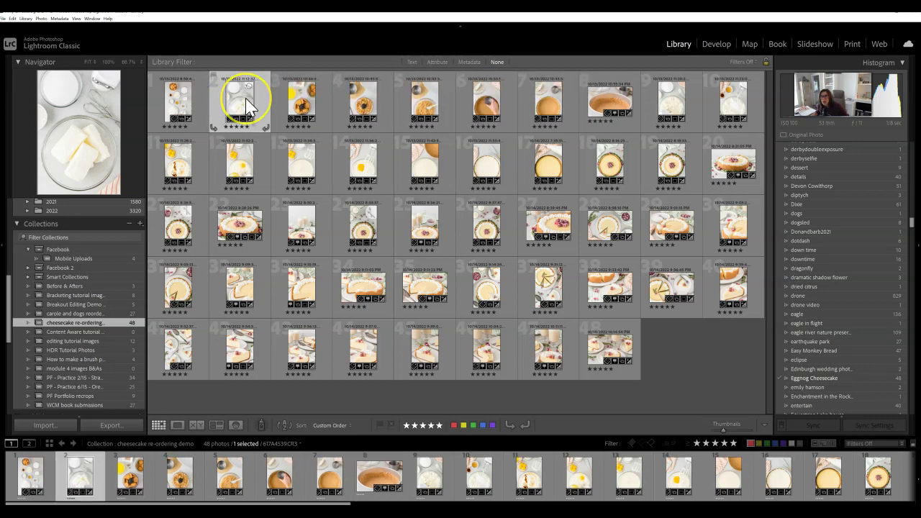
mouse_move(265, 94)
left_mouse_down()
mouse_move(222, 97)
mouse_move(290, 264)
mouse_move(335, 287)
mouse_move(209, 270)
mouse_move(184, 238)
left_mouse_up()
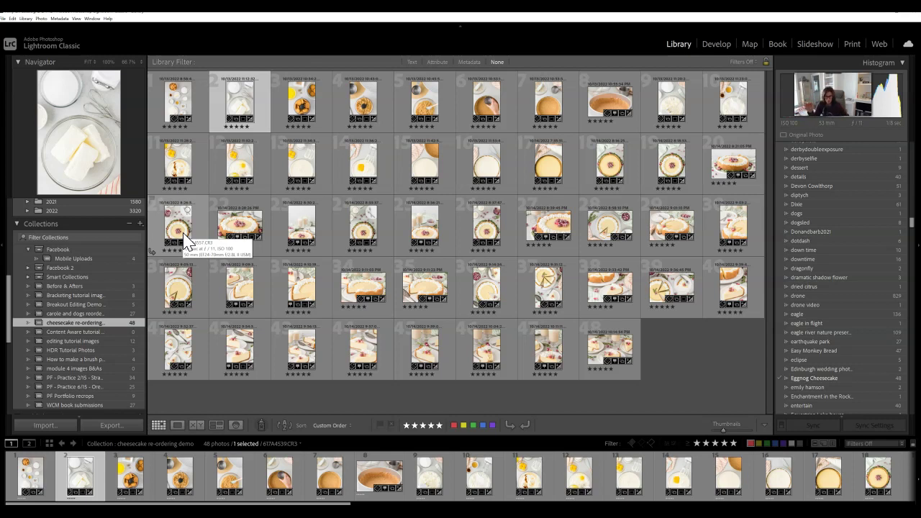
mouse_move(241, 97)
left_mouse_down()
mouse_move(298, 87)
mouse_move(446, 248)
mouse_move(475, 317)
mouse_move(479, 304)
mouse_move(503, 304)
mouse_move(643, 362)
left_mouse_up()
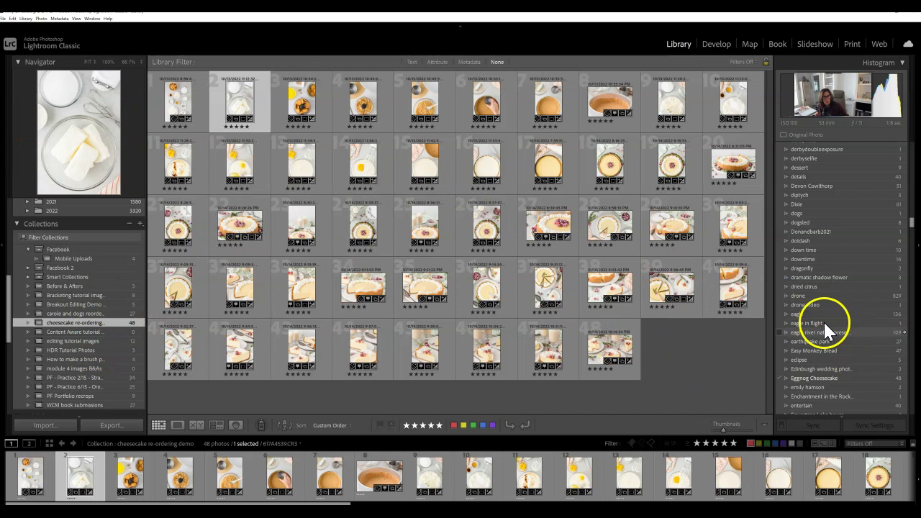
Show all photos with the Eggnog Cheesecake keyword and try to move the sixth photo, the baked crust, to an earlier place
left_click(902, 378)
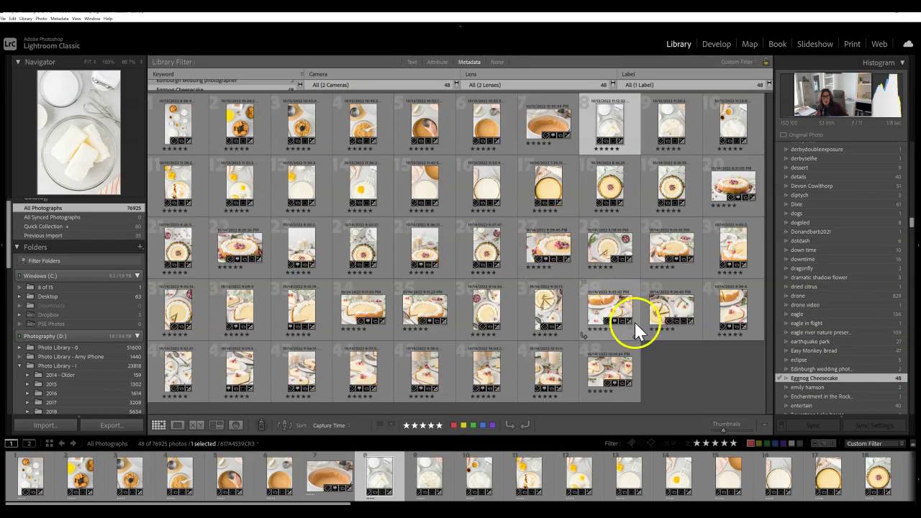
left_click(482, 128)
left_click_drag(482, 128, 423, 122)
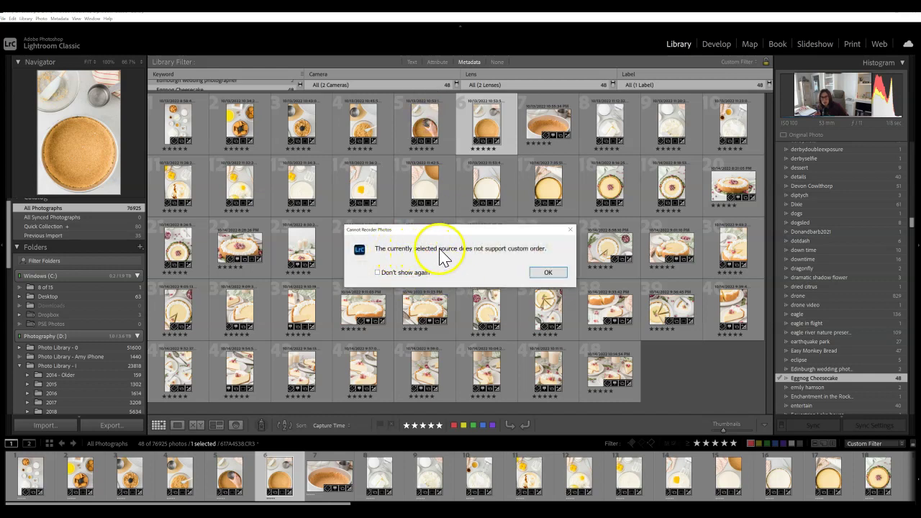
left_click(551, 270)
Reopen the cheesecake re-ordering demo collection and move the ninth photo, beaten cream cheese in a bowl, to third place
scroll(100, 323, "down", 2)
scroll(100, 323, "down", 5)
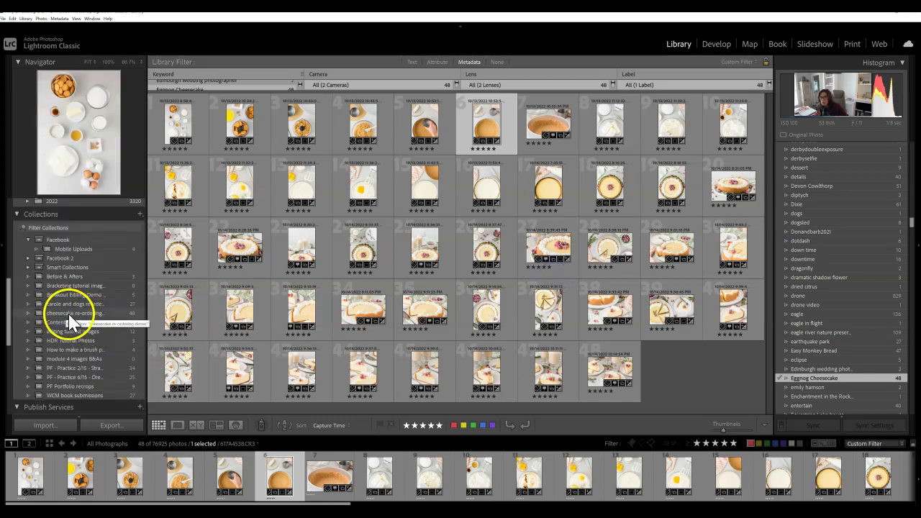
left_click(72, 314)
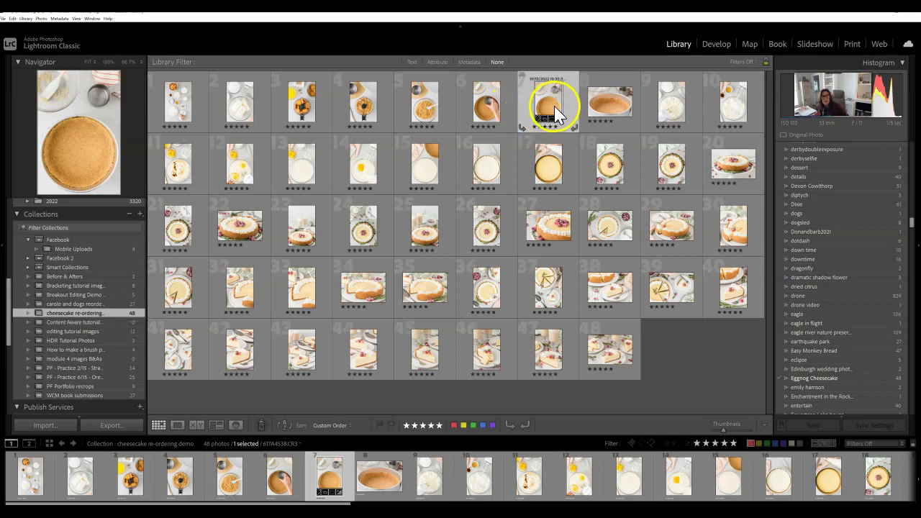
mouse_move(515, 100)
left_mouse_down()
mouse_move(617, 103)
mouse_move(153, 93)
mouse_move(667, 108)
mouse_move(489, 93)
mouse_move(288, 103)
left_mouse_up()
left_click(671, 107)
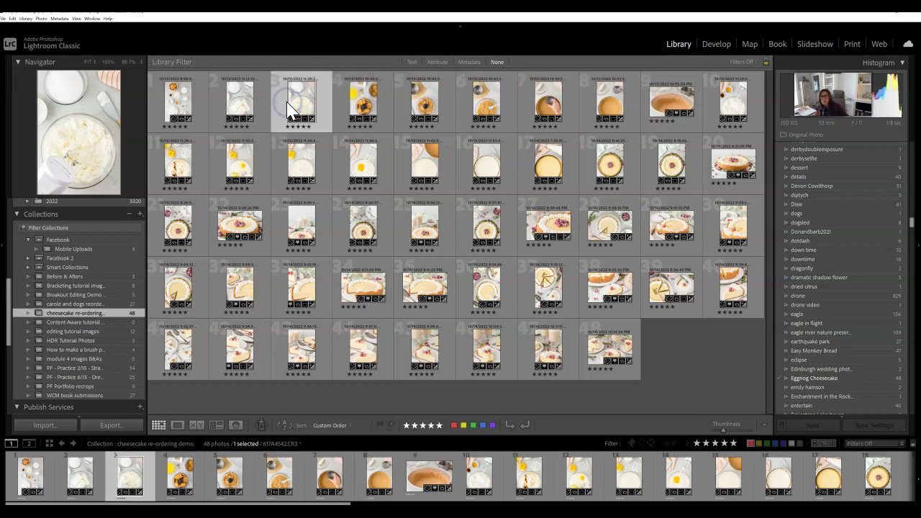